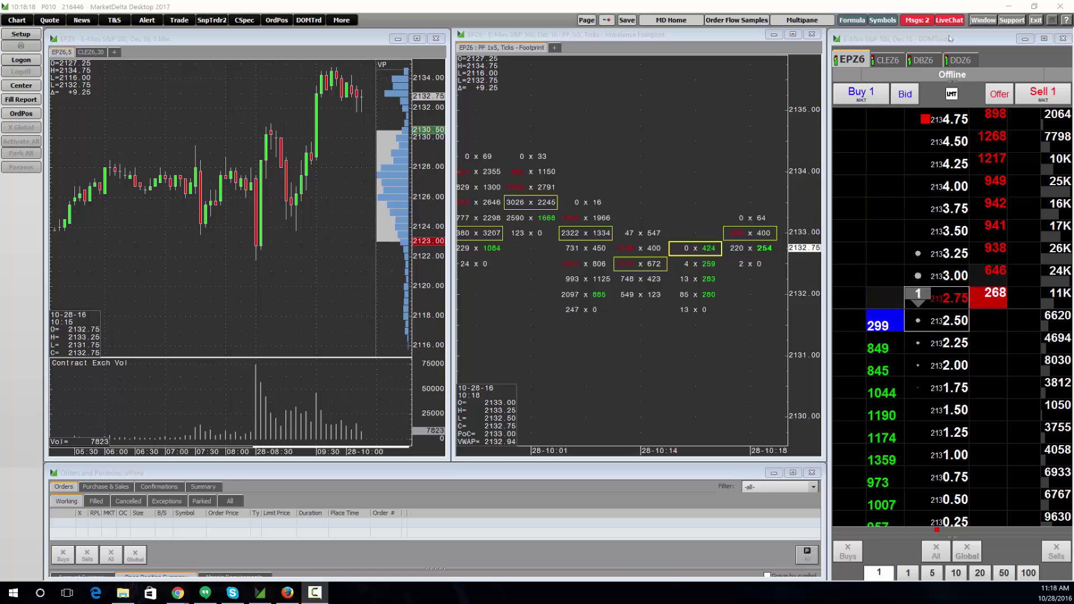
- Bring up the Orders and Positions window and make the DOMTrader the active window
click(475, 20)
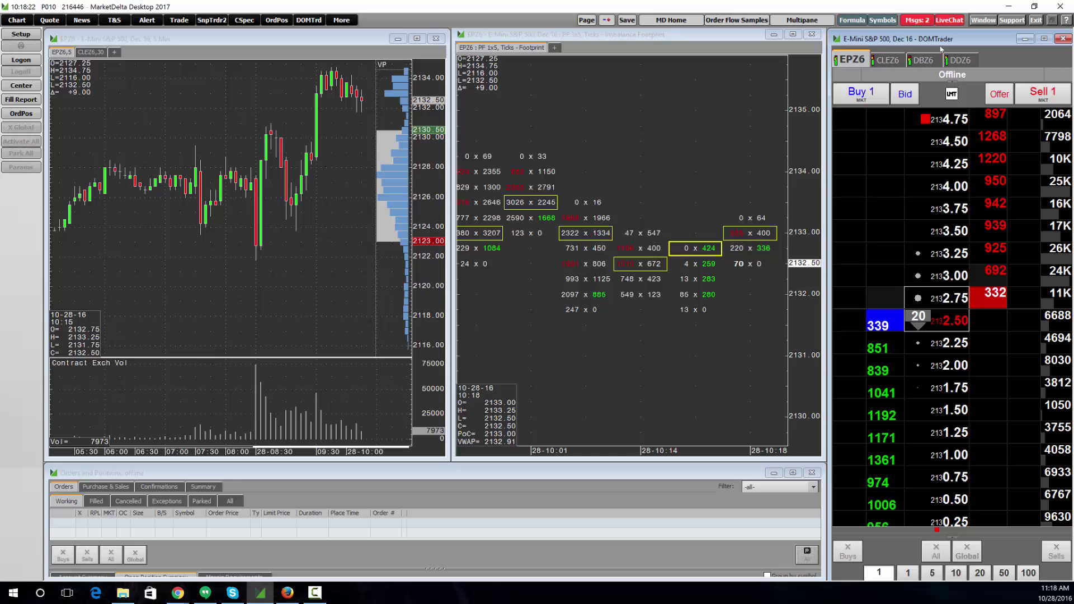
click(179, 20)
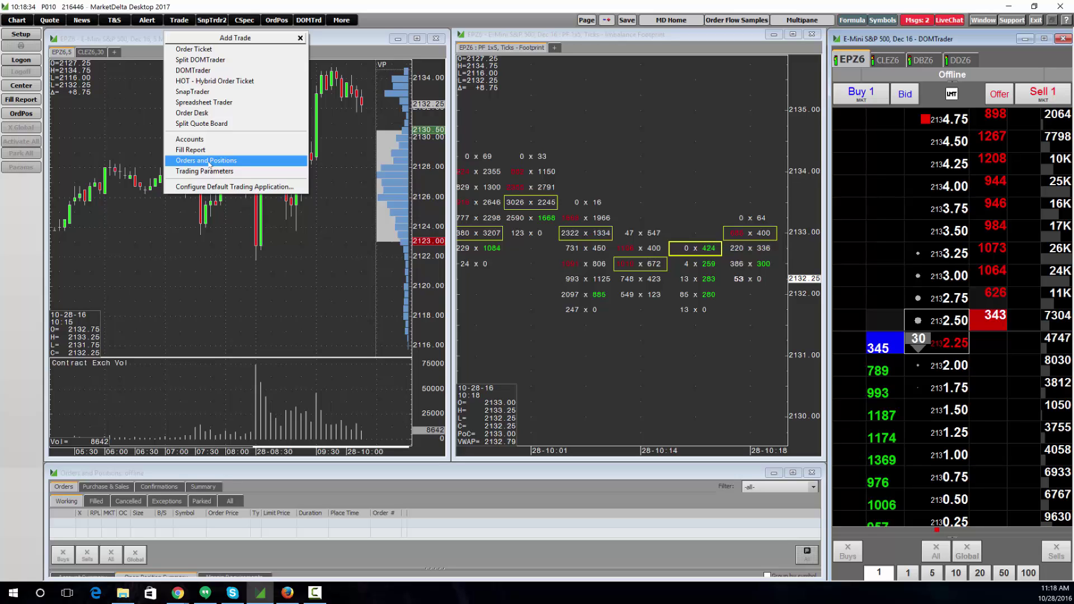
click(279, 467)
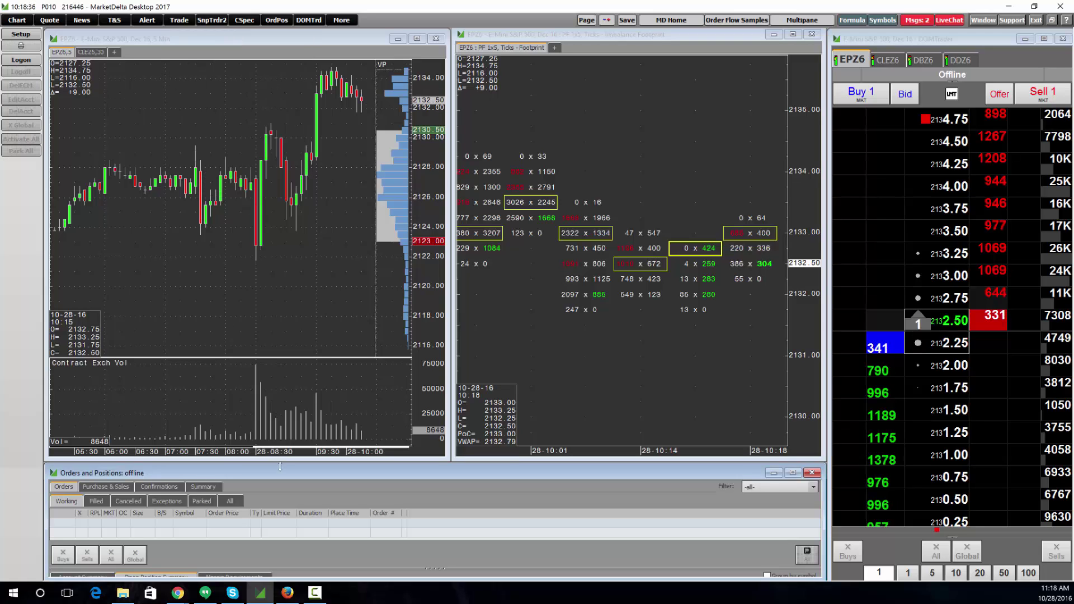
mouse_move(281, 459)
mouse_down()
mouse_move(291, 382)
mouse_move(287, 468)
mouse_up()
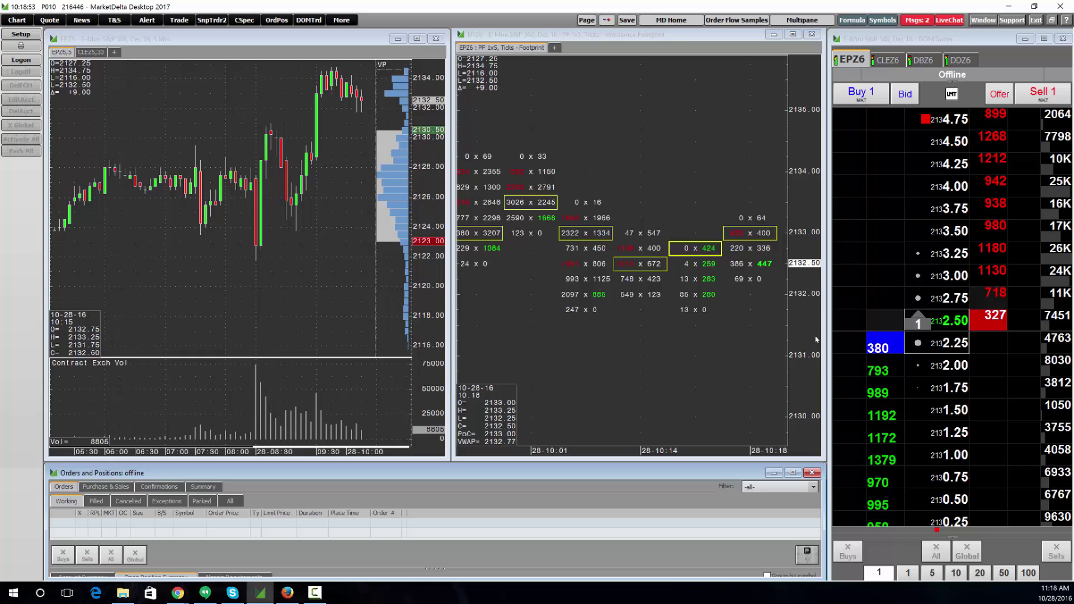
click(954, 253)
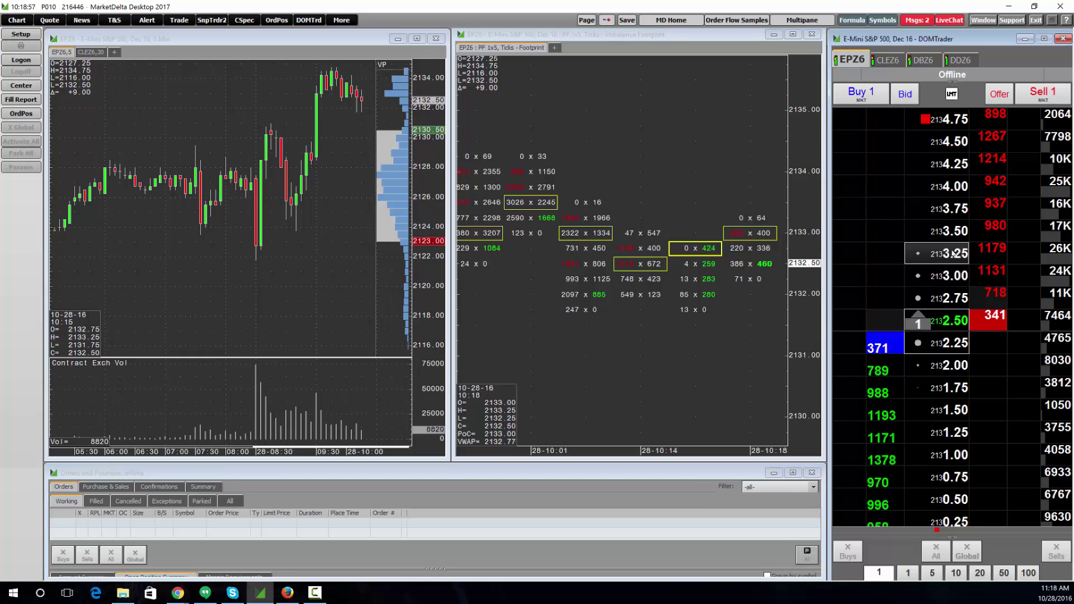
click(17, 35)
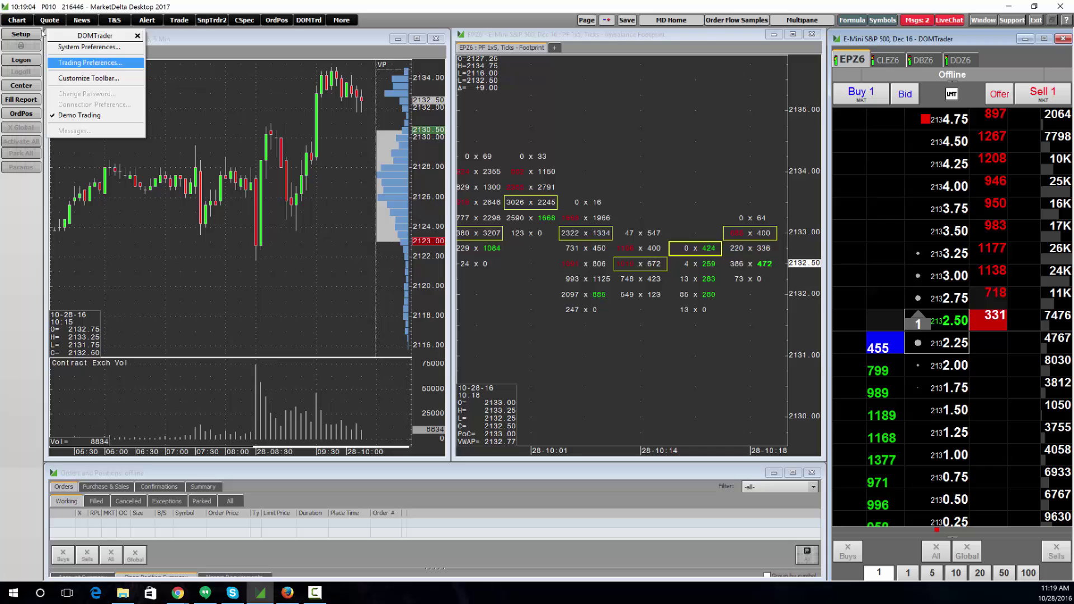
click(83, 63)
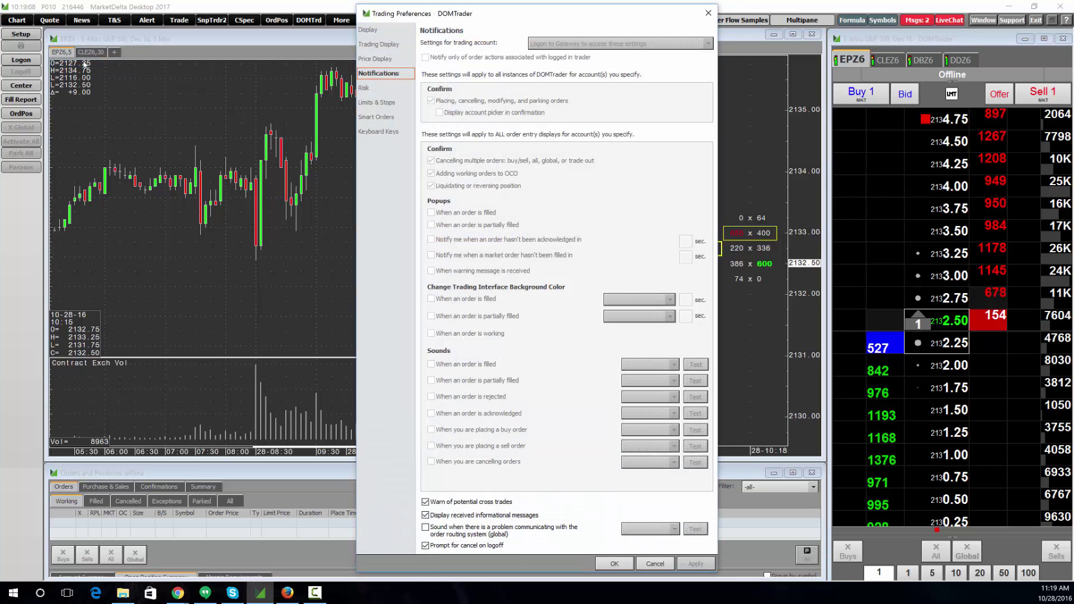
click(378, 44)
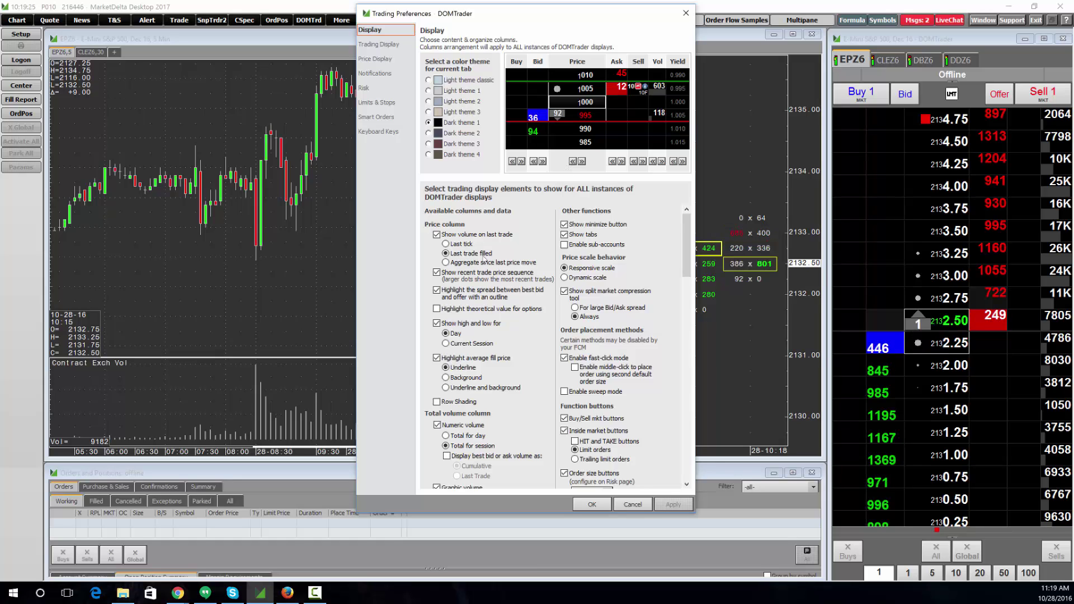
click(384, 78)
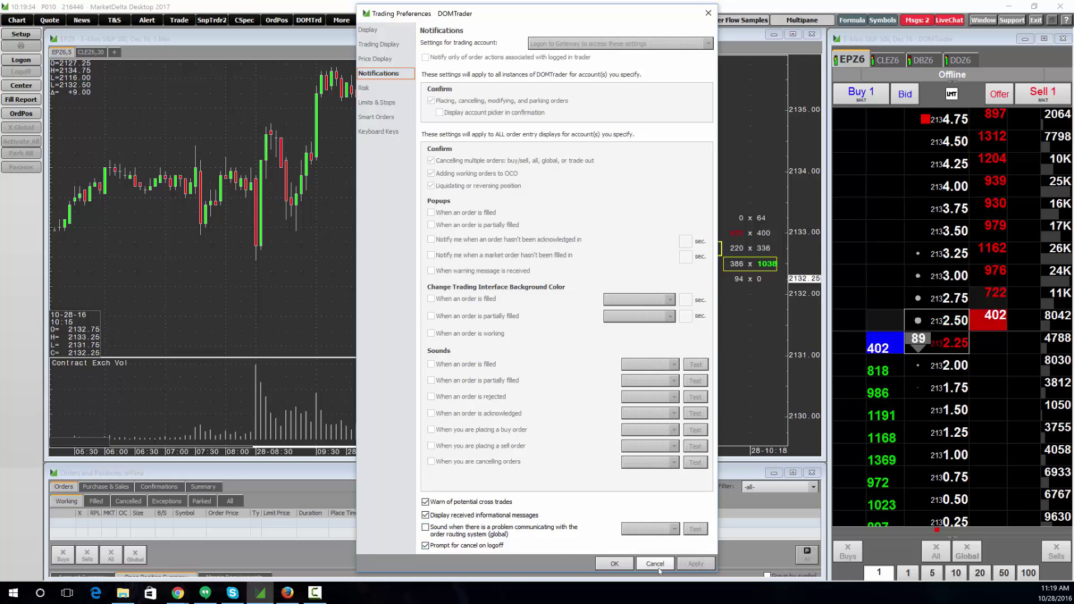
click(621, 562)
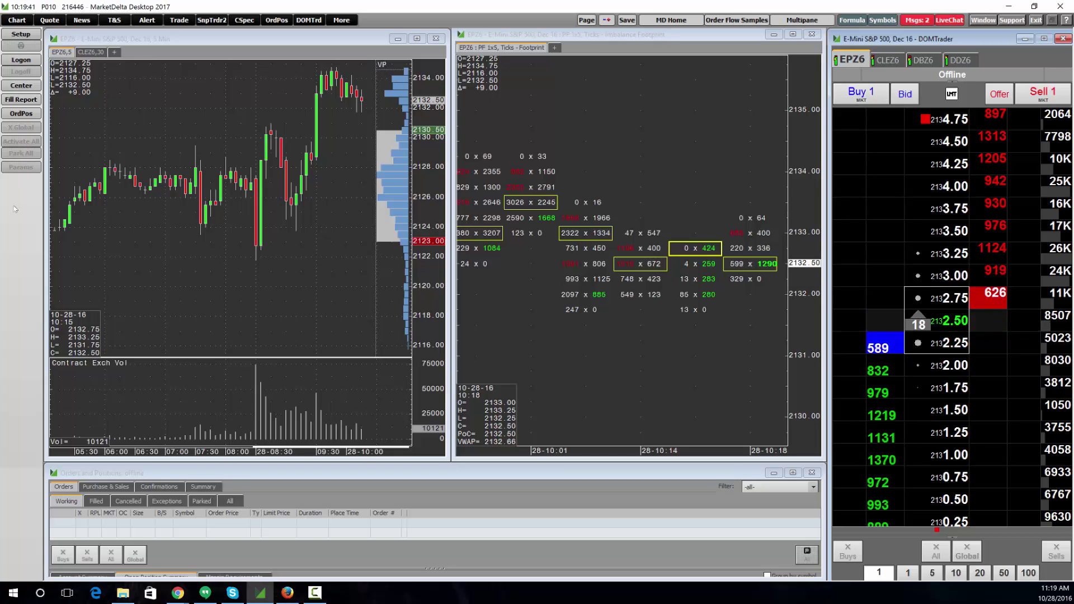
- Toggle Demo Trading off and back on in Setup, then log on to the demo account
click(21, 34)
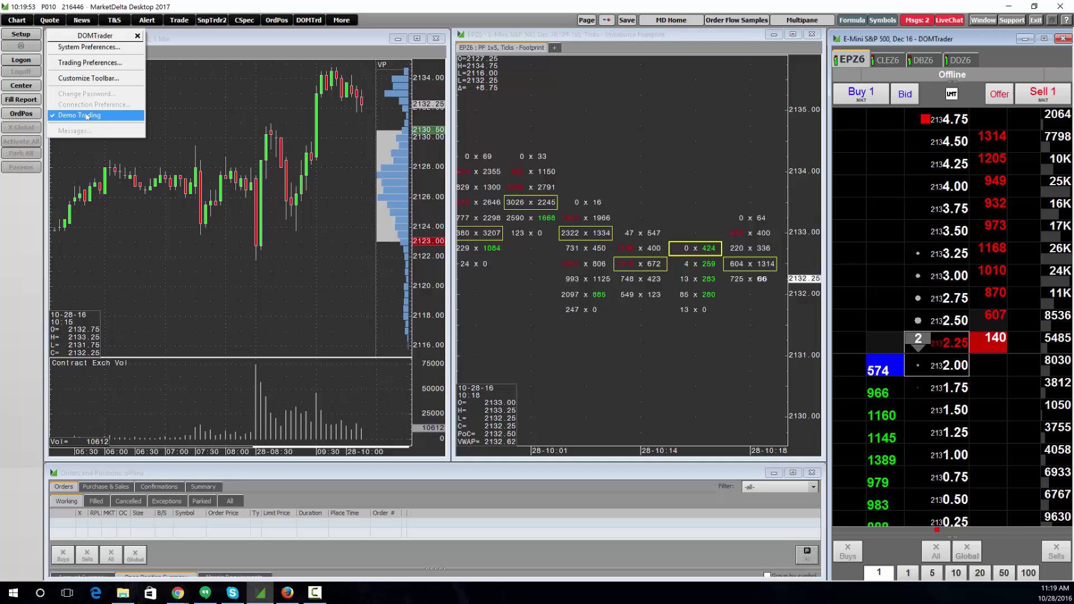
click(45, 60)
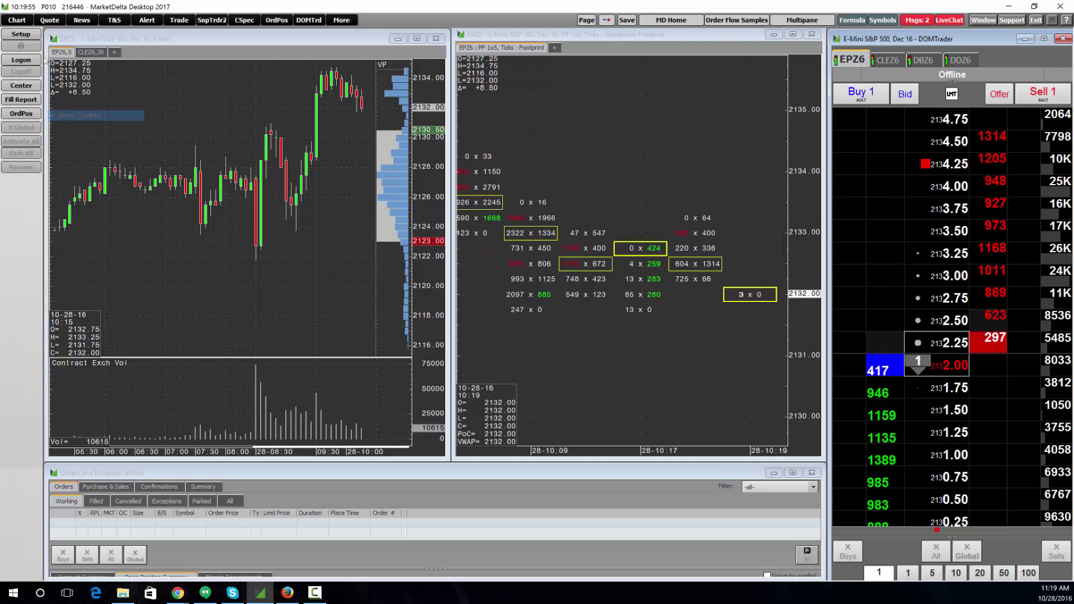
click(20, 34)
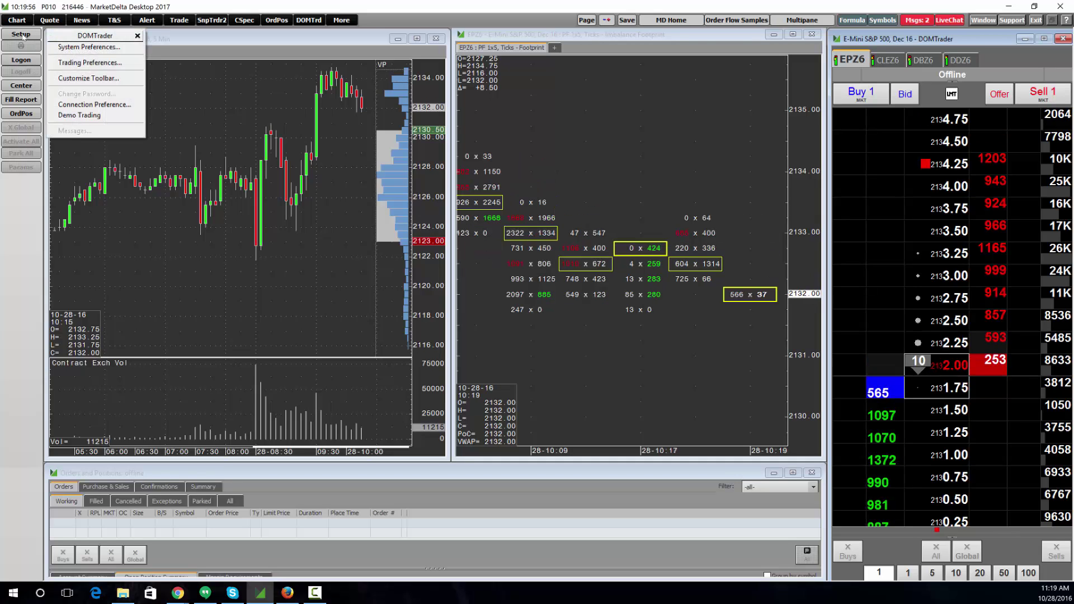
click(28, 193)
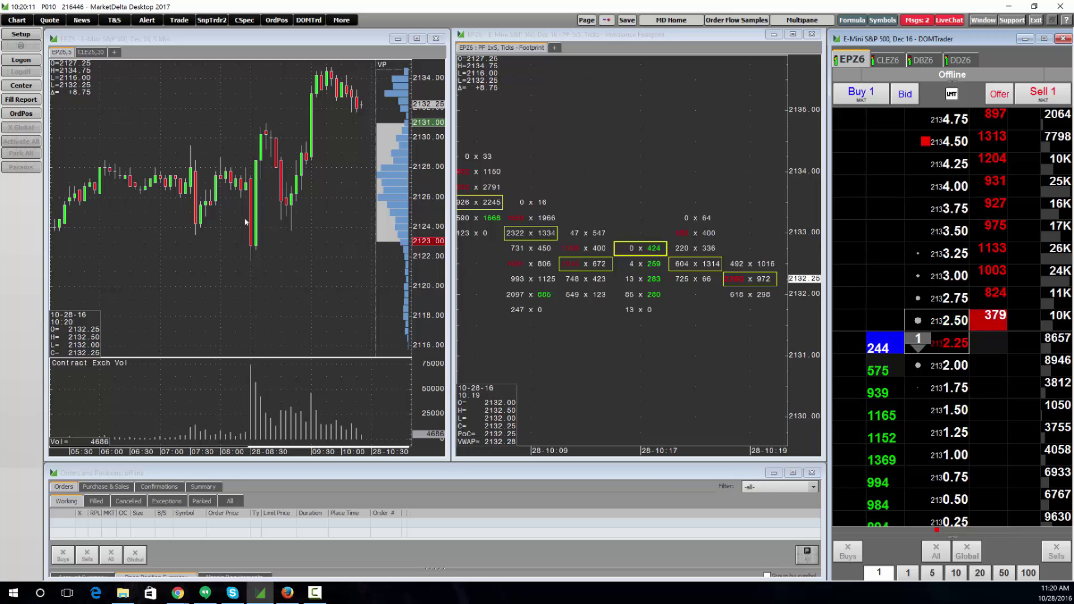
click(25, 39)
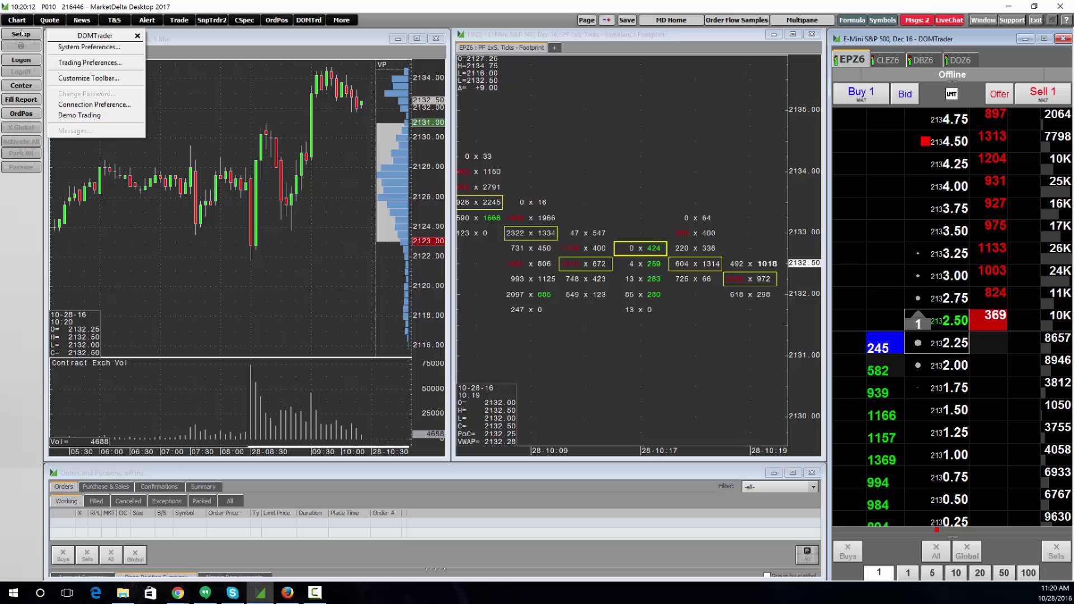
click(79, 112)
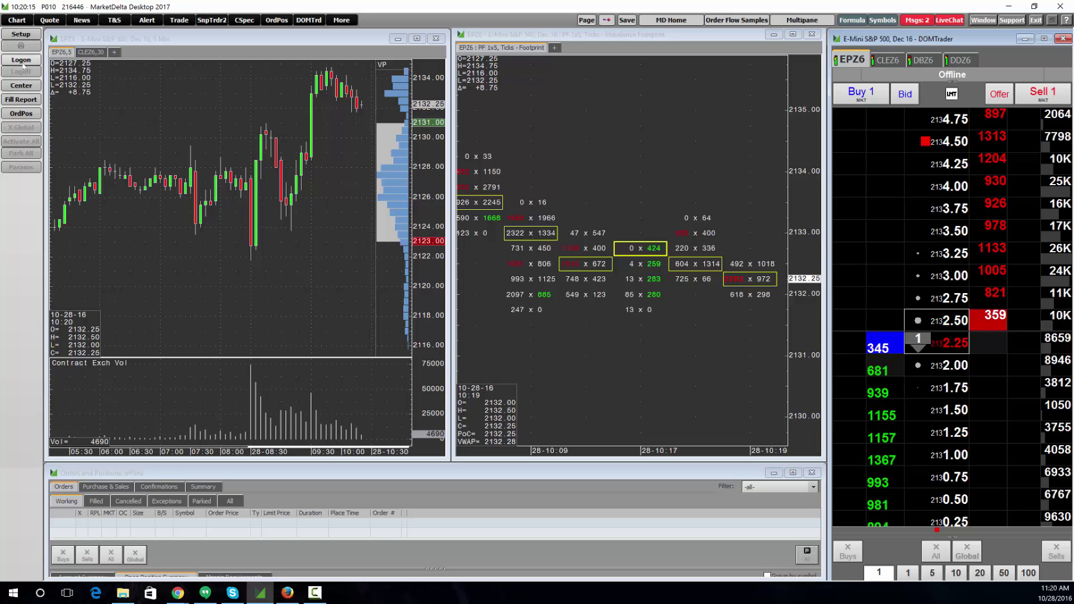
click(25, 61)
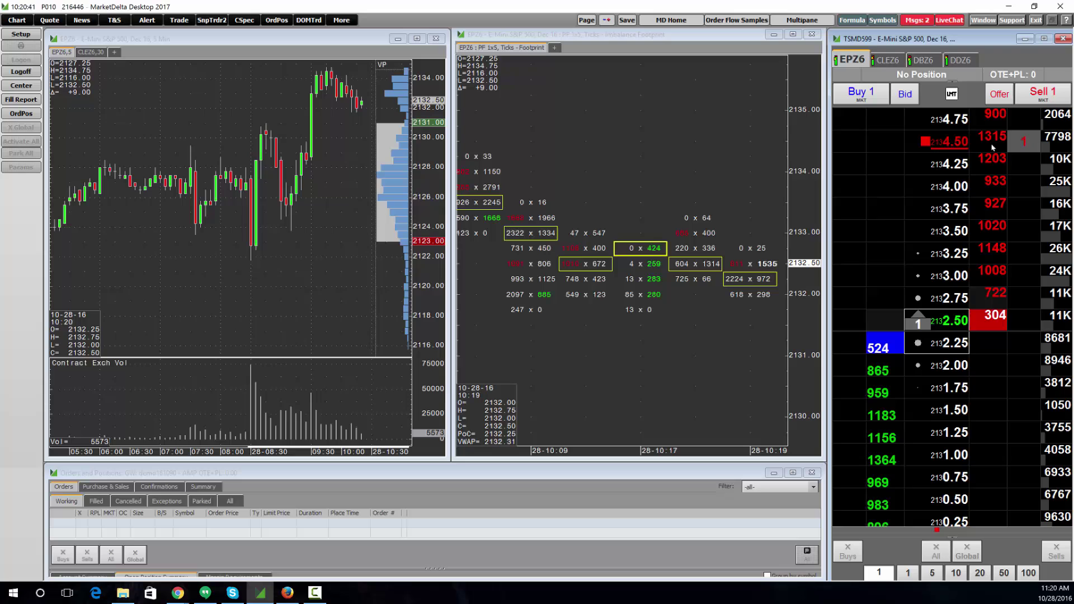
- Place and cancel 1-lot test orders at 2134.25 and 2131.25, sell 1 at 2133.25, then show Support
click(1022, 167)
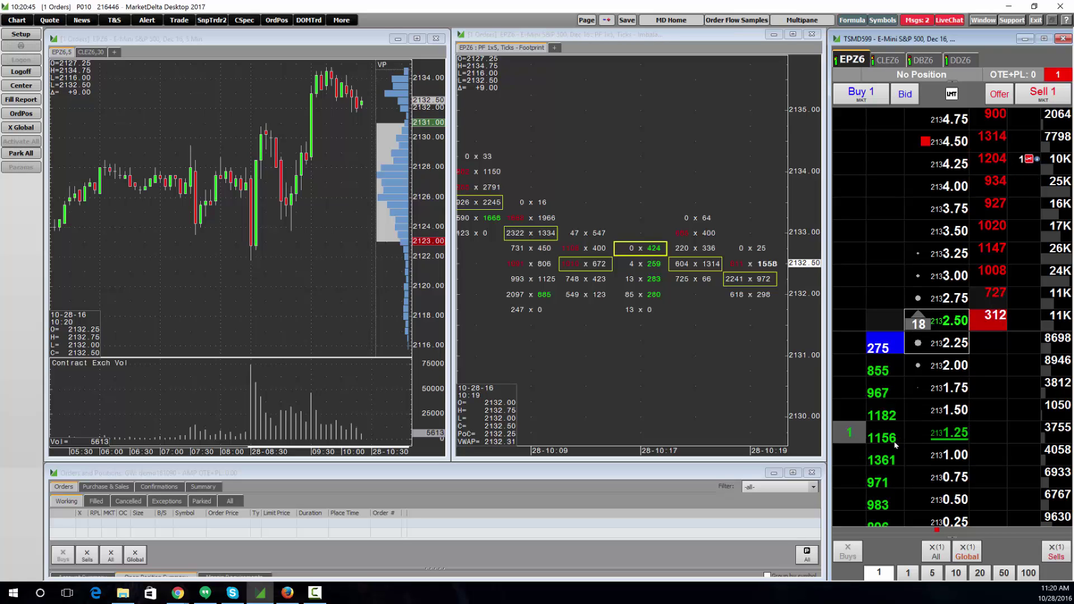
click(849, 434)
click(850, 428)
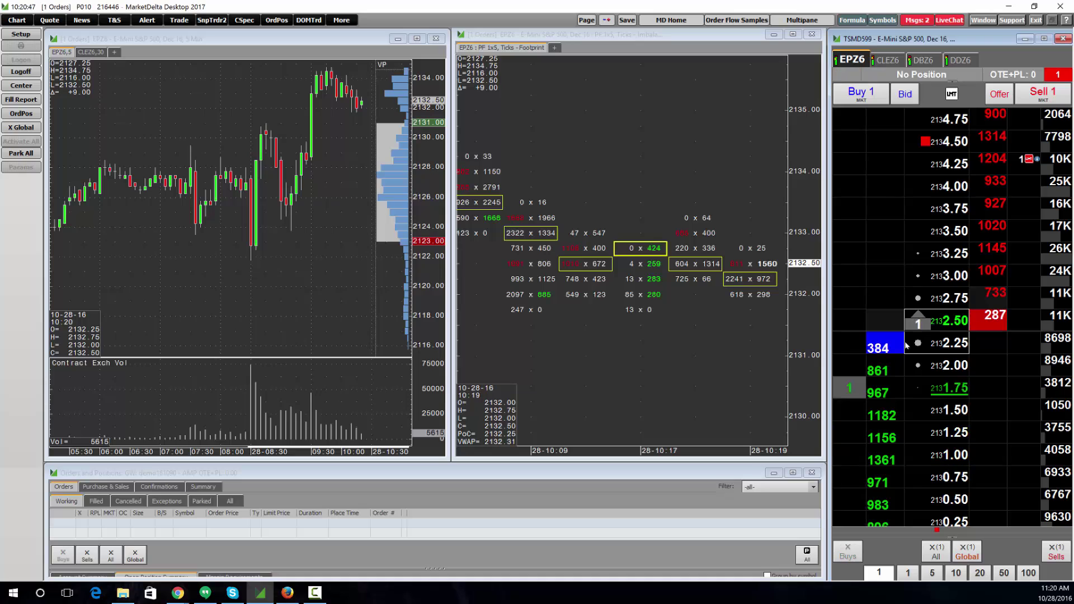
click(1019, 168)
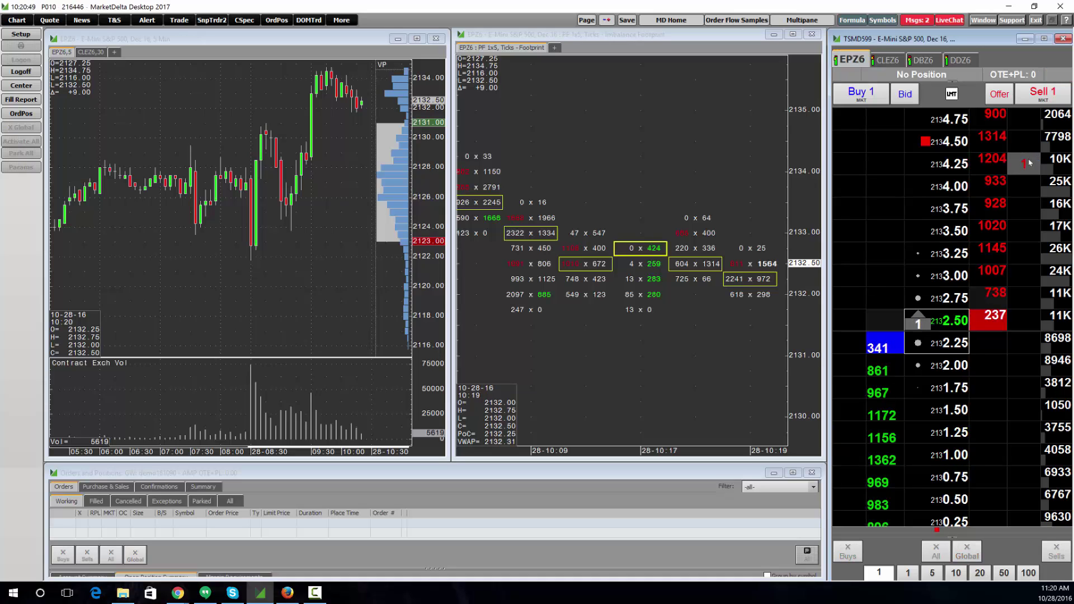
click(1022, 254)
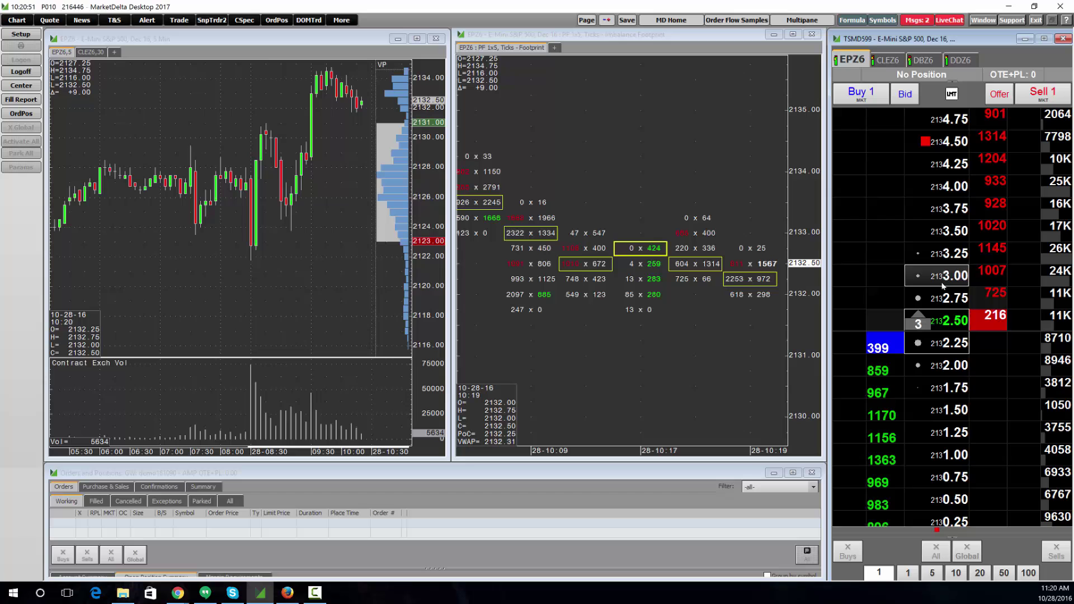
click(1011, 20)
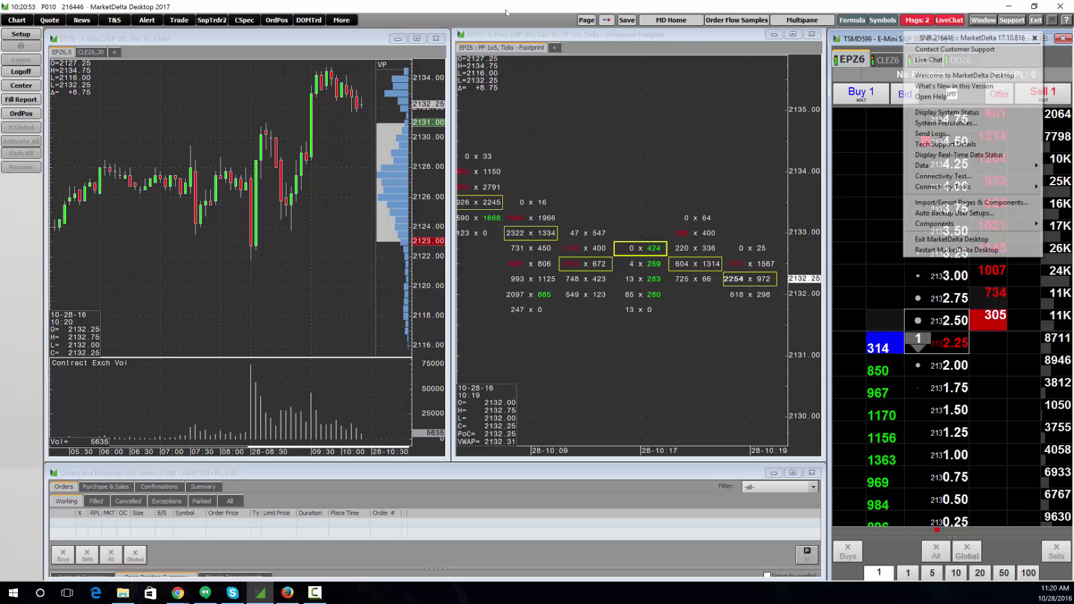
- Open the program help and read the Trading and DOMTrader topics
click(931, 96)
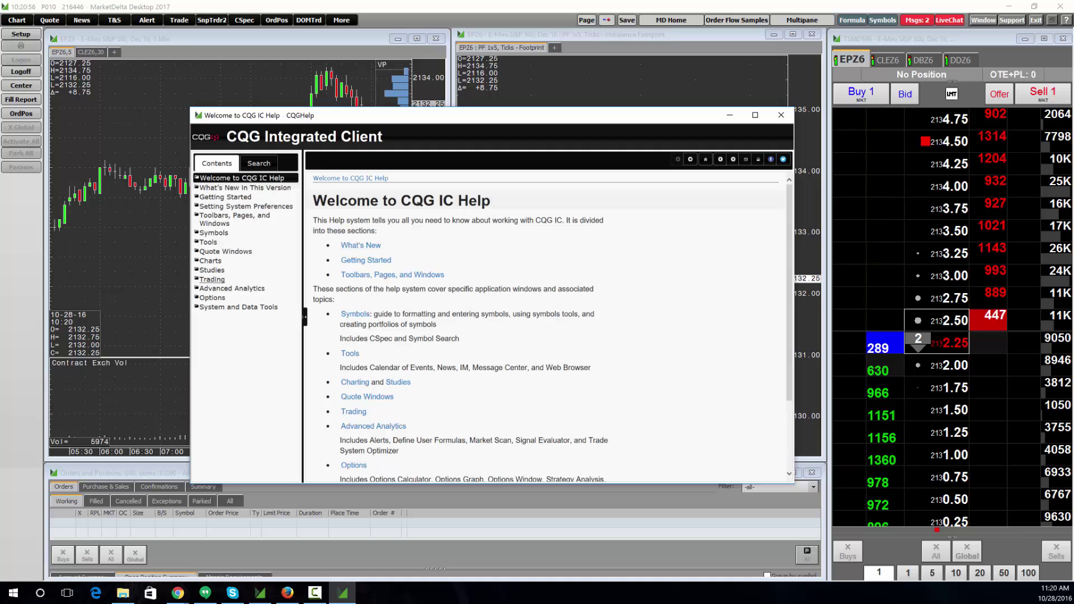
click(212, 279)
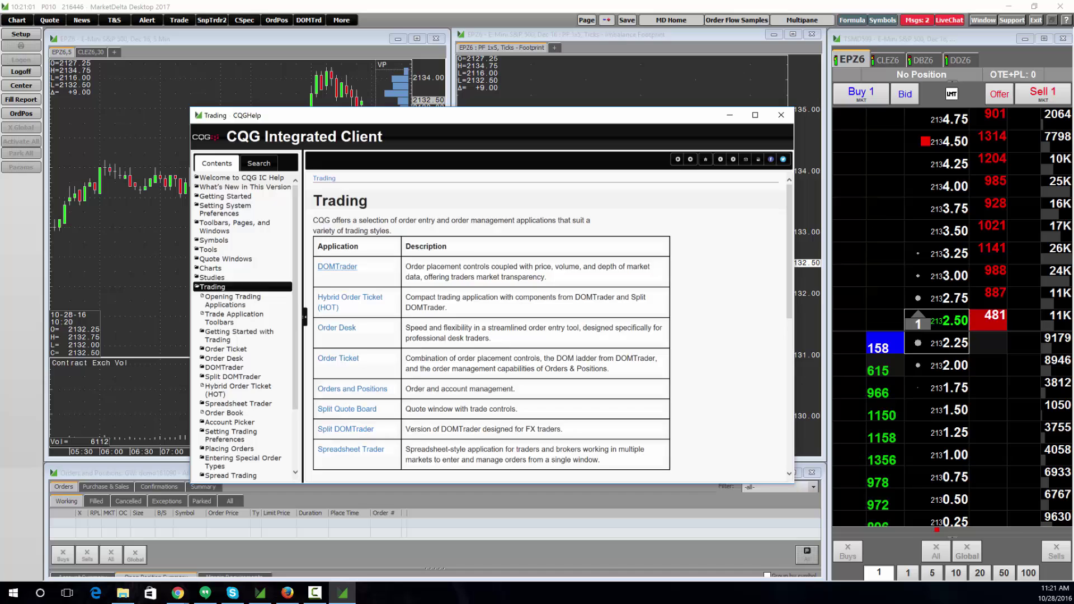
click(337, 267)
scroll(487, 335, down, 10)
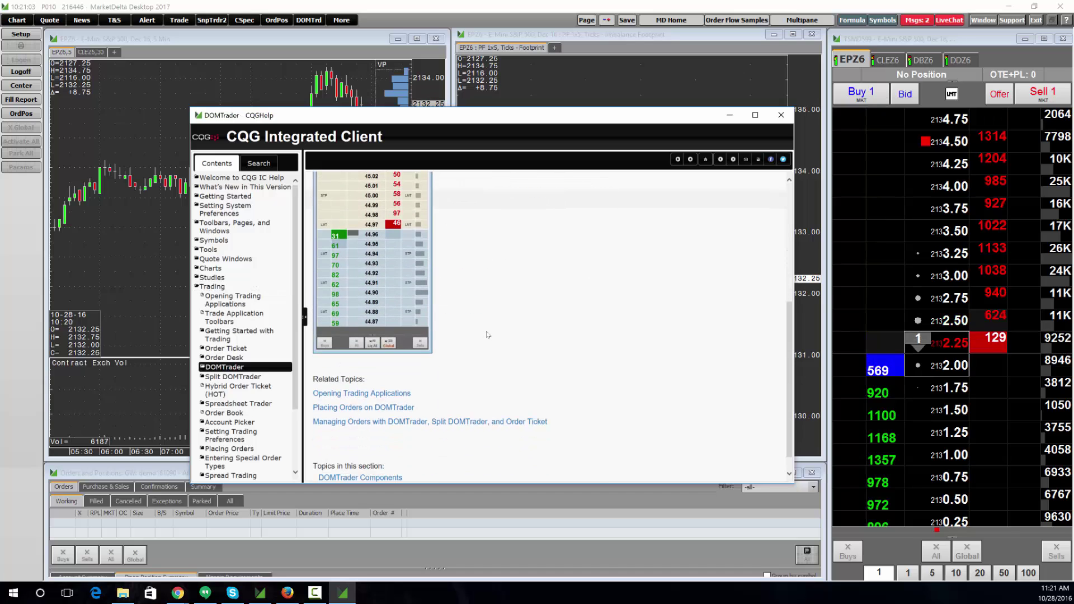
scroll(487, 335, up, 3)
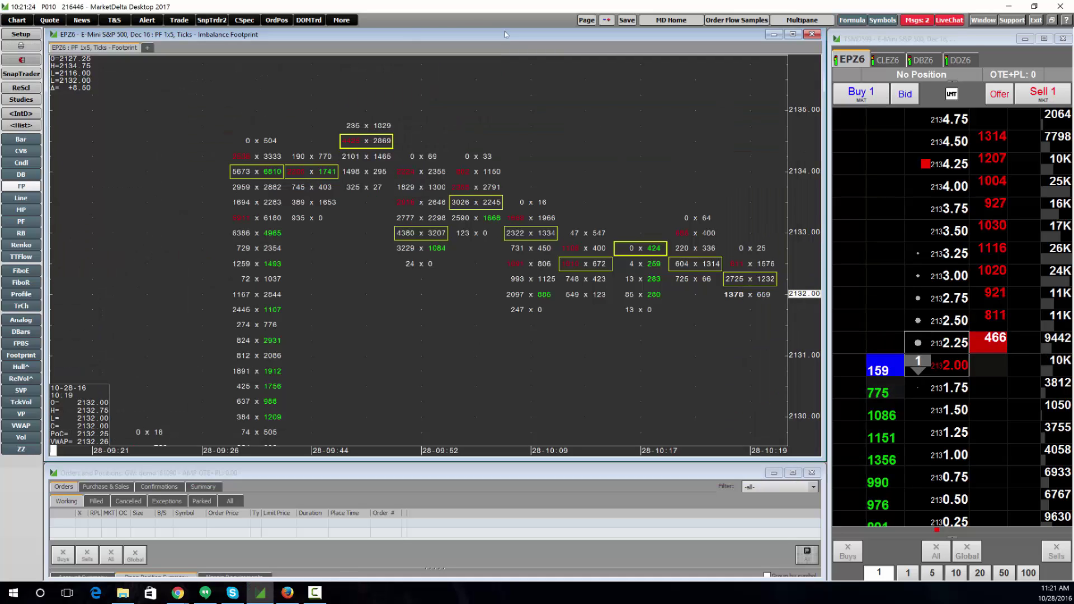
- Turn on SnapTrader, buy 1 limit at 2130.75 from the chart, and move it to 2131.25
click(21, 74)
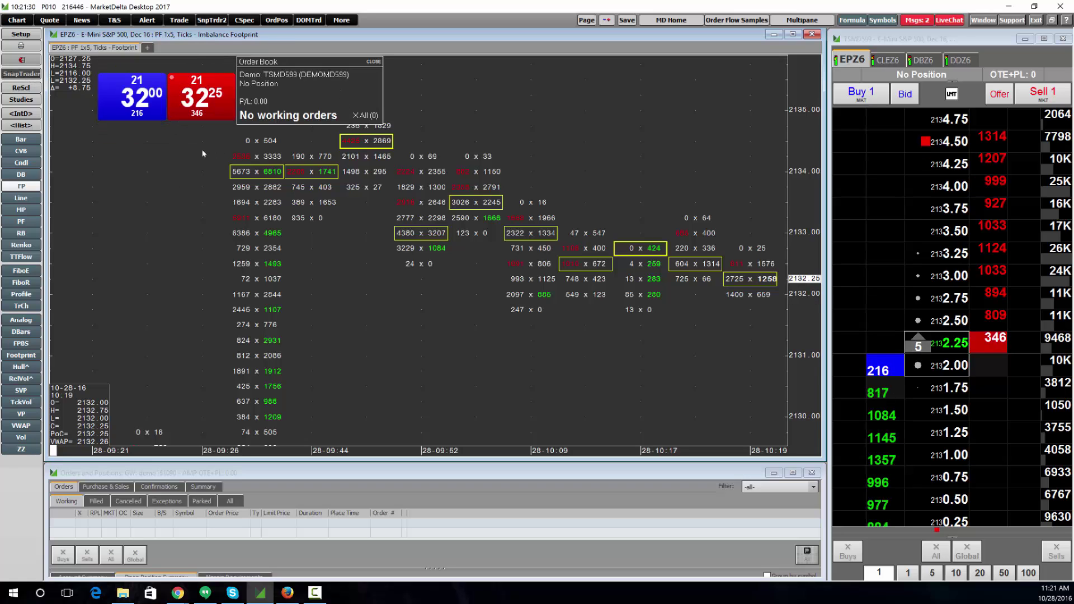
mouse_move(118, 112)
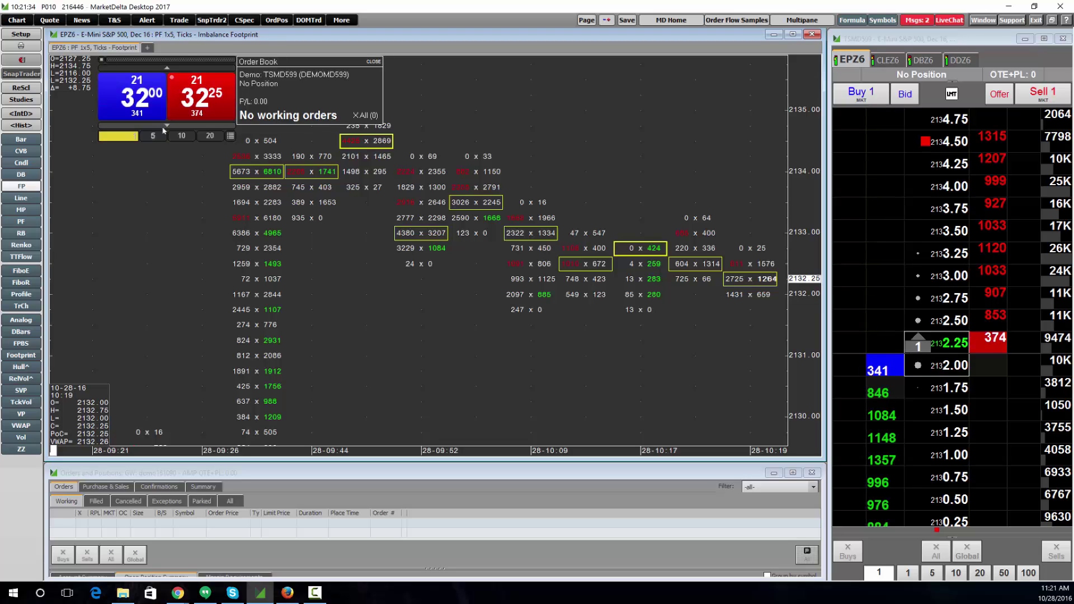
mouse_move(172, 126)
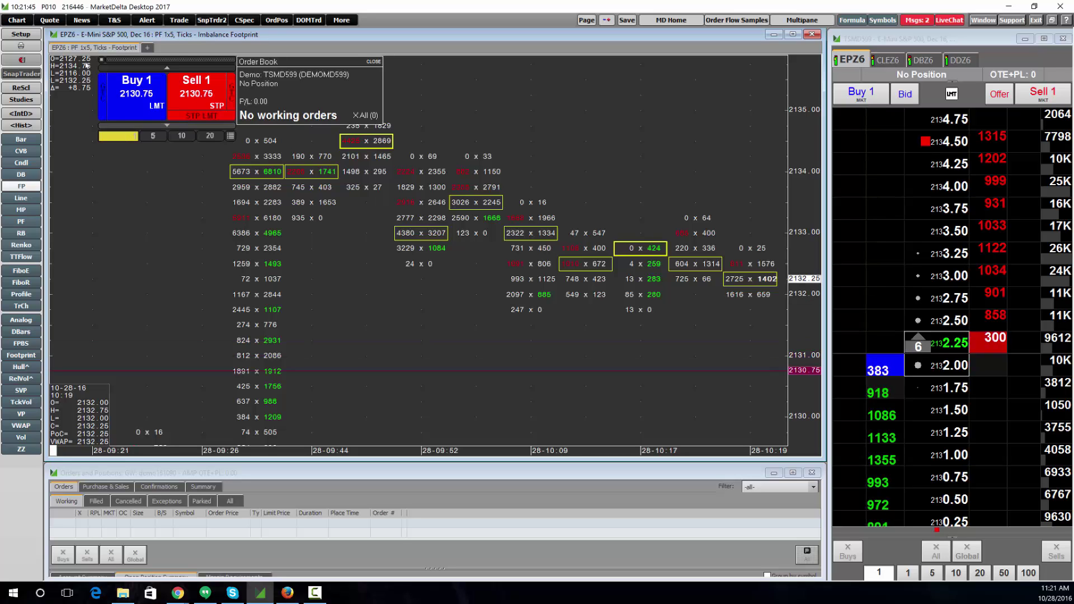
click(139, 102)
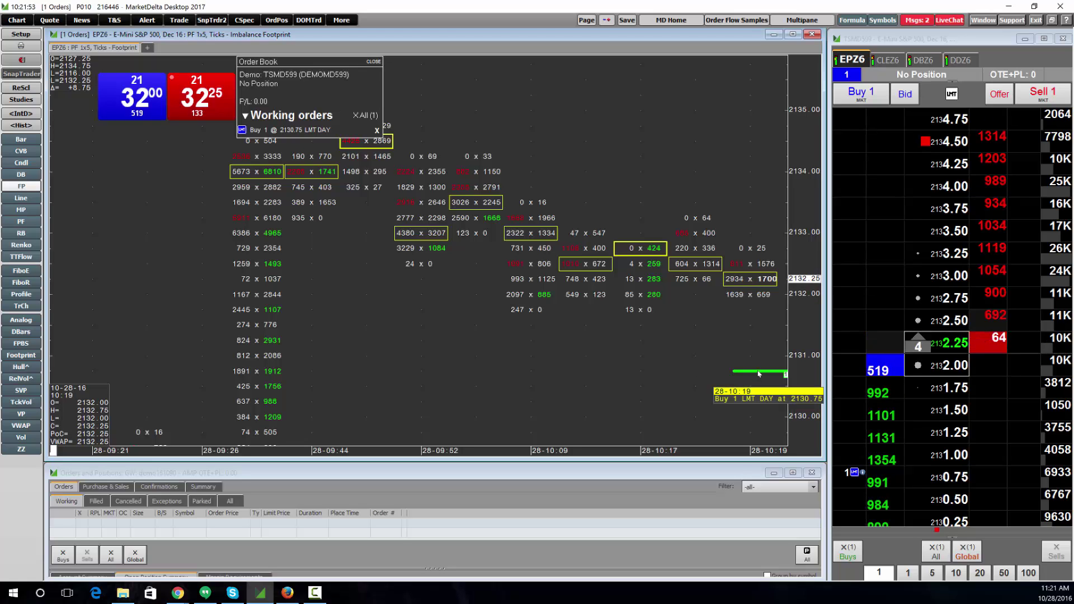
drag(759, 374, 759, 339)
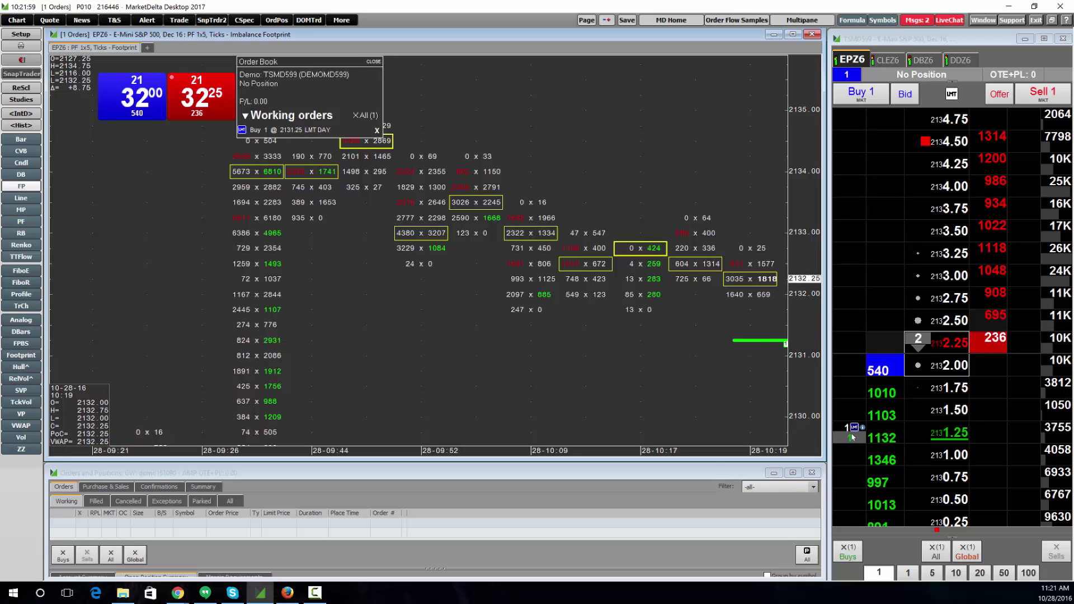
- Dismiss the order's study parameters unchanged, then cancel the 1-lot buy at 2131.25 in the Order Book
right_click(751, 343)
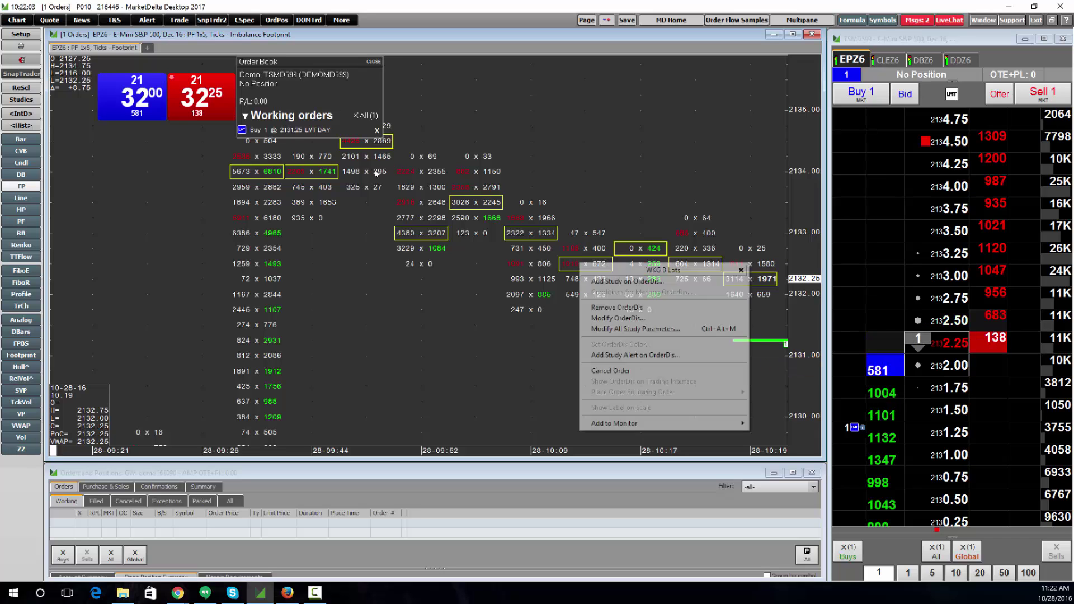
click(662, 328)
drag(624, 293, 403, 278)
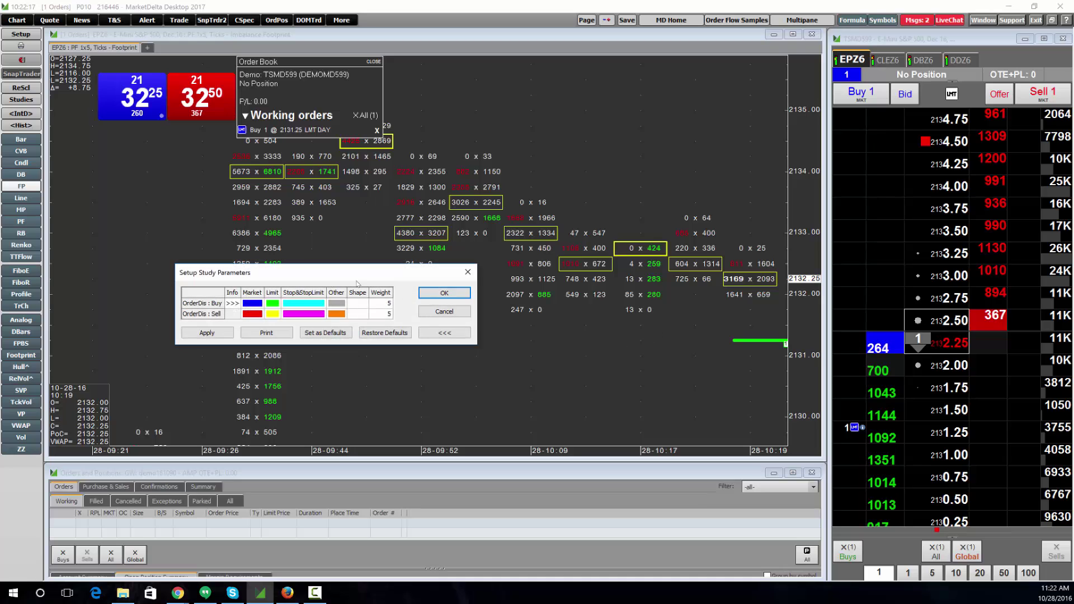
click(444, 311)
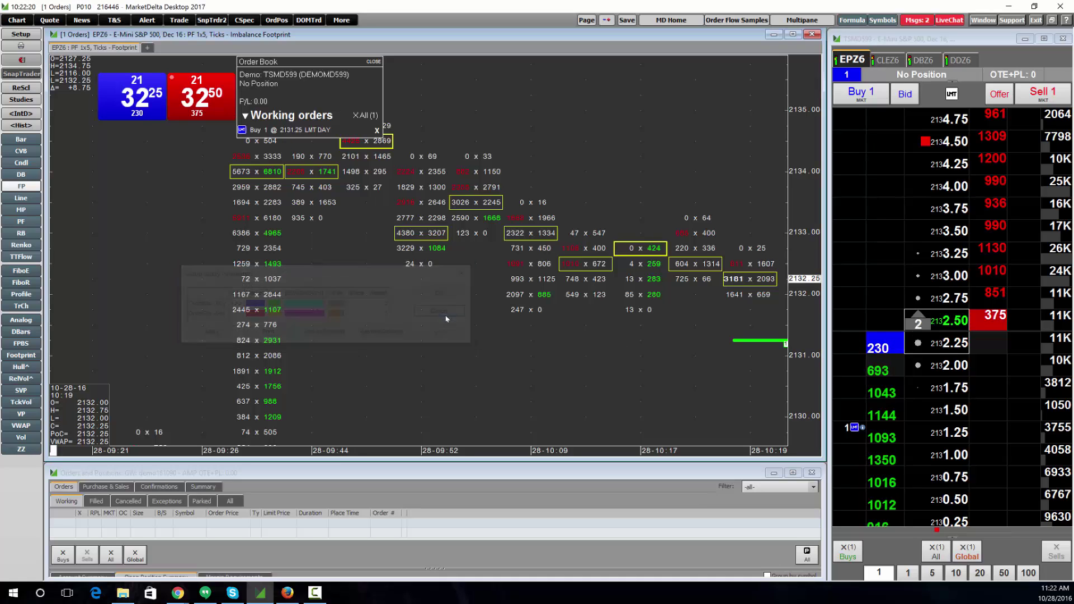
click(377, 130)
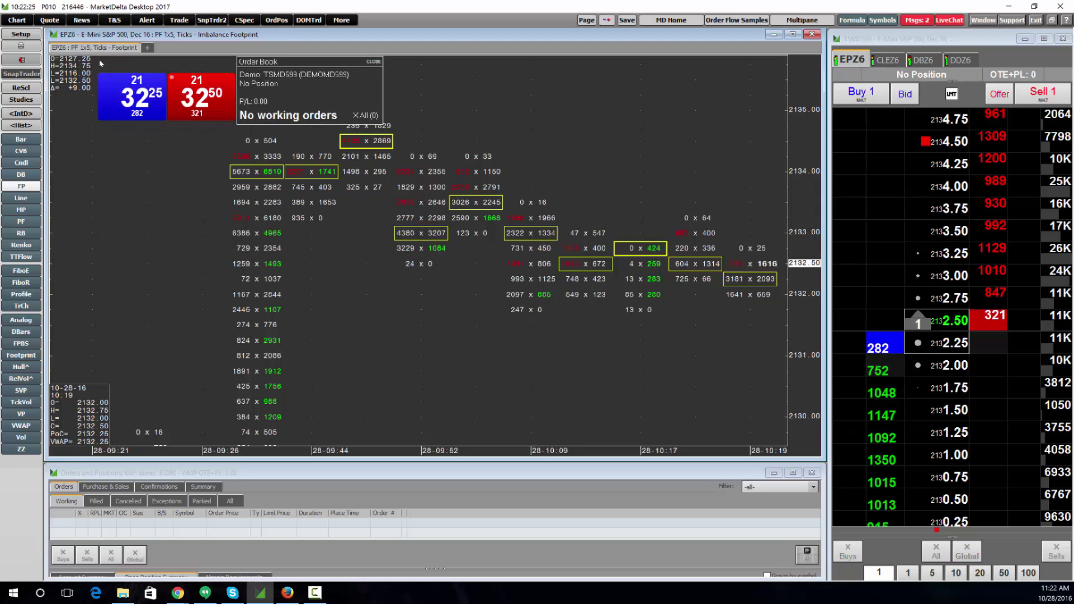
mouse_move(109, 61)
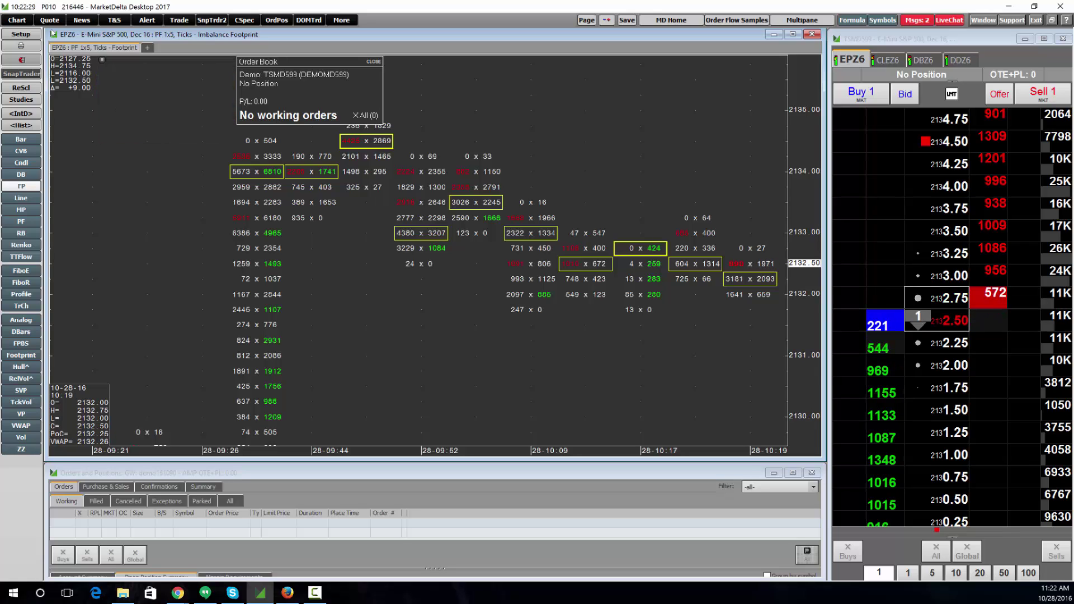
- Hide SnapTrader, add the Hull^ study to the chart, and show it on the trading interface
click(21, 74)
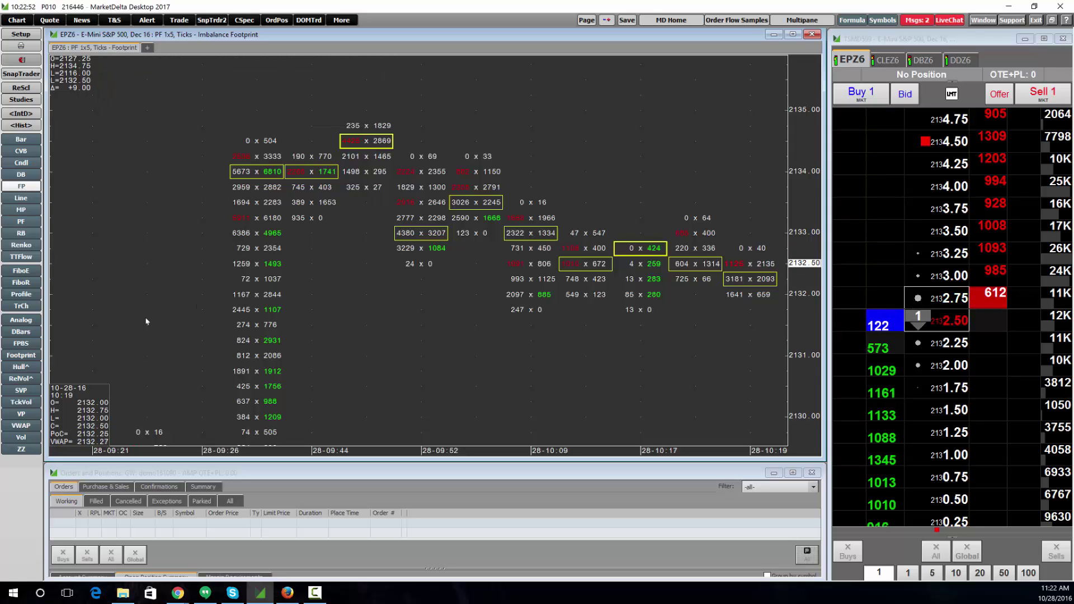
click(20, 367)
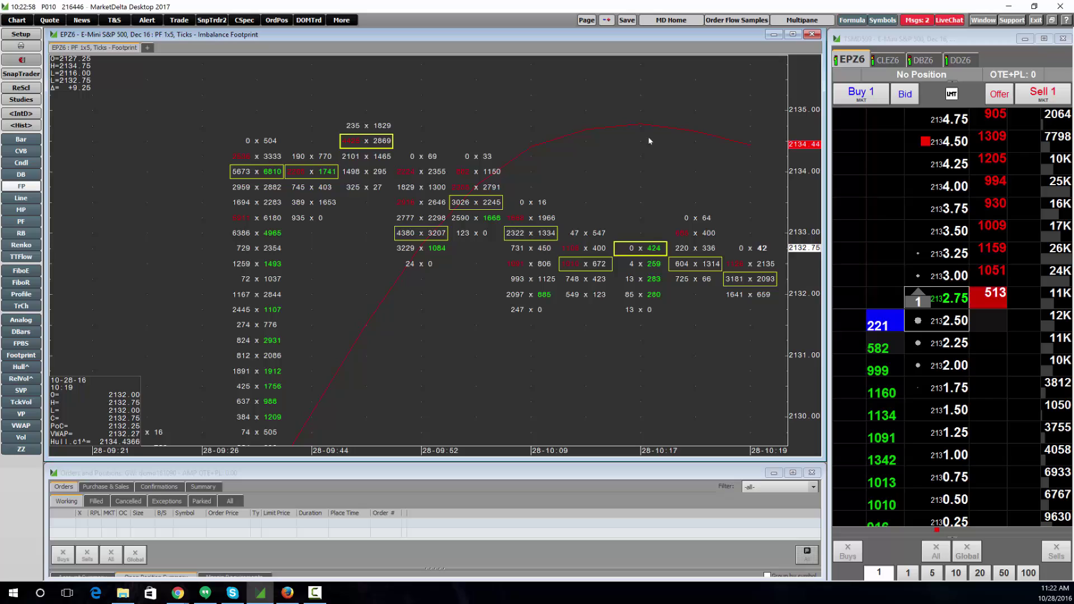
right_click(505, 69)
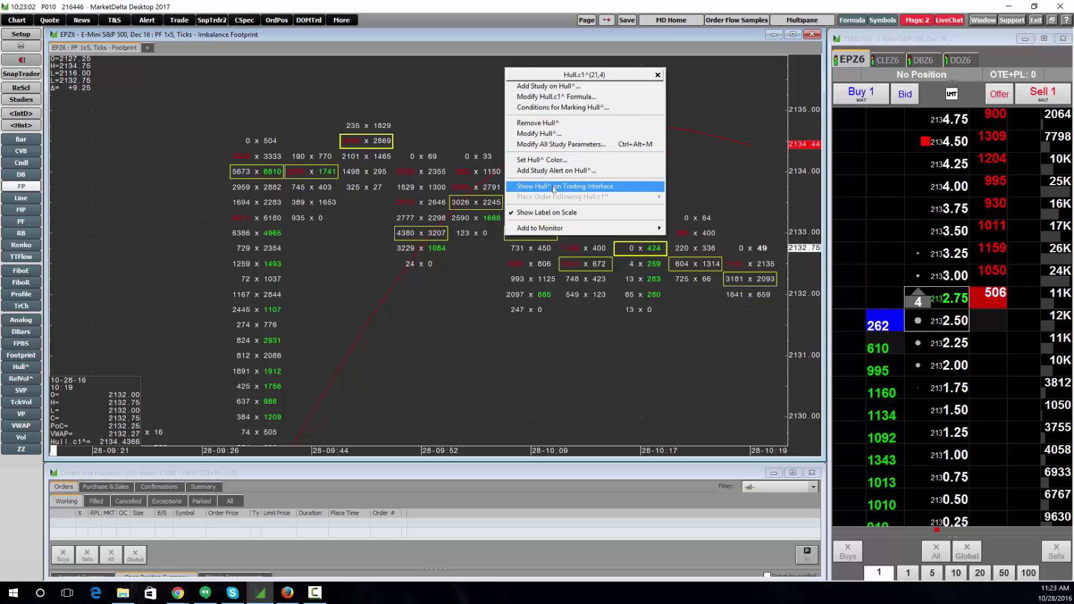
click(300, 94)
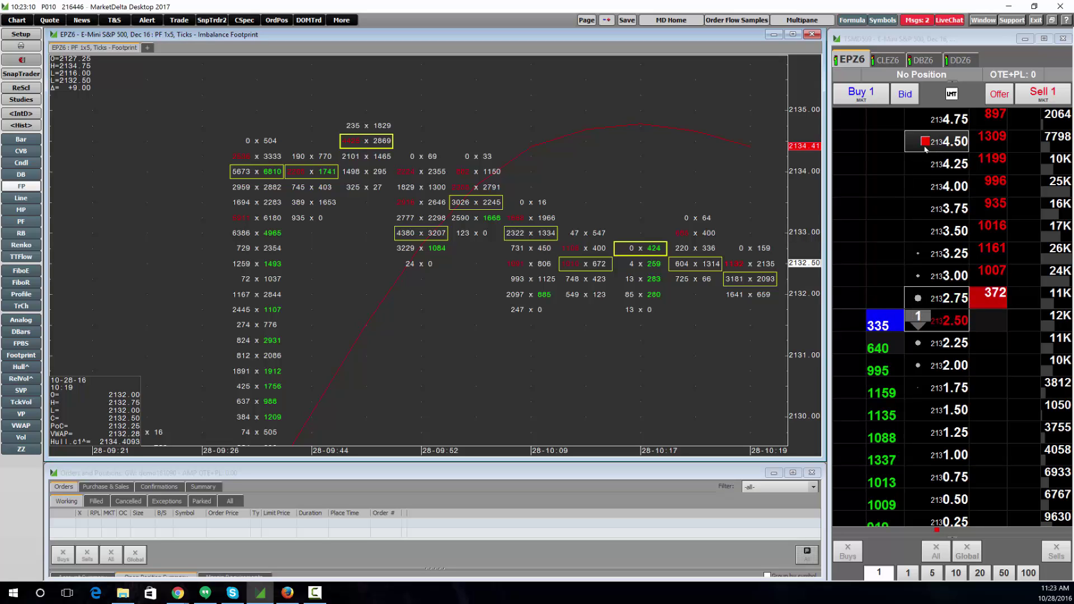
- Check which Hull studies the DOM ladder shows and close the list unchanged
right_click(925, 147)
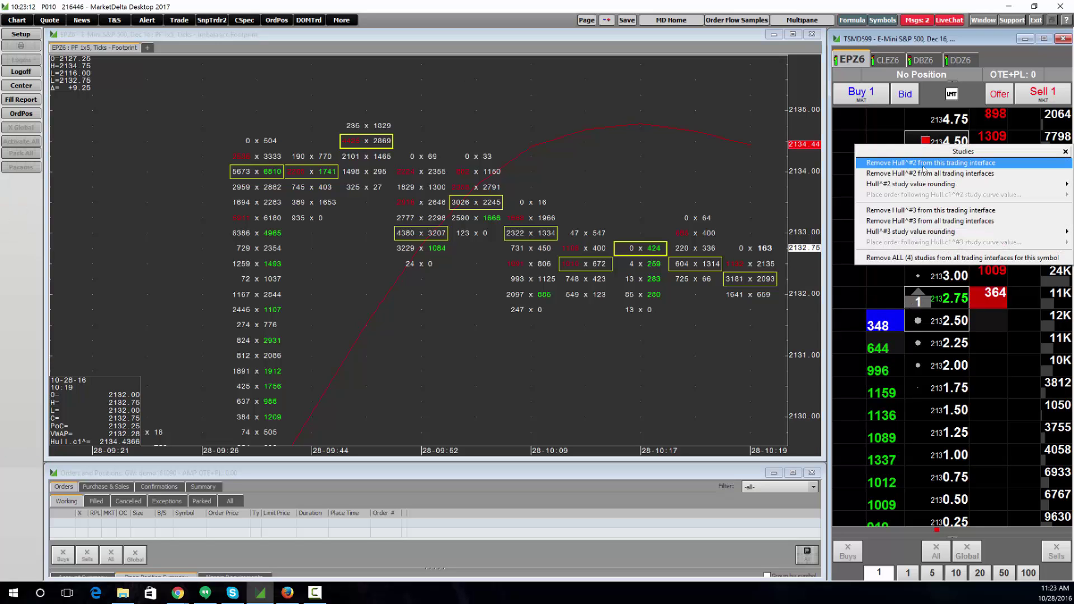
click(746, 165)
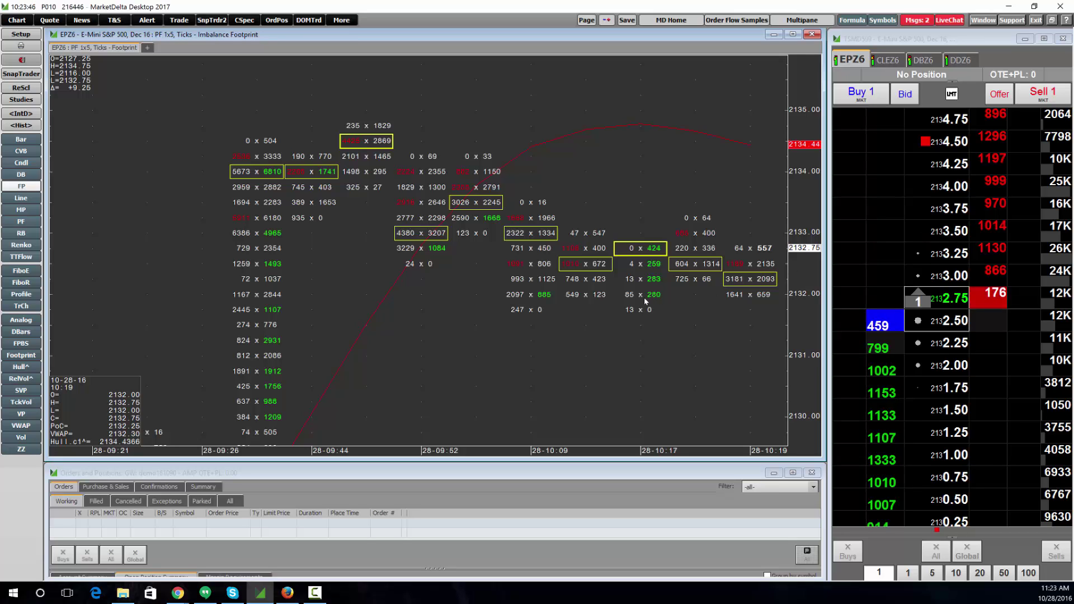
mouse_move(645, 301)
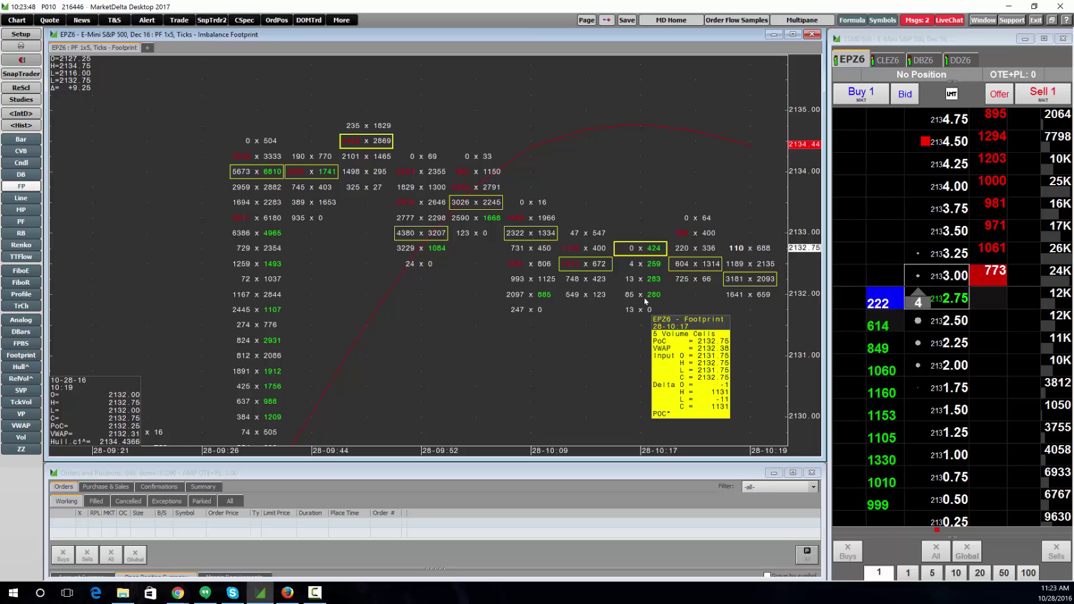